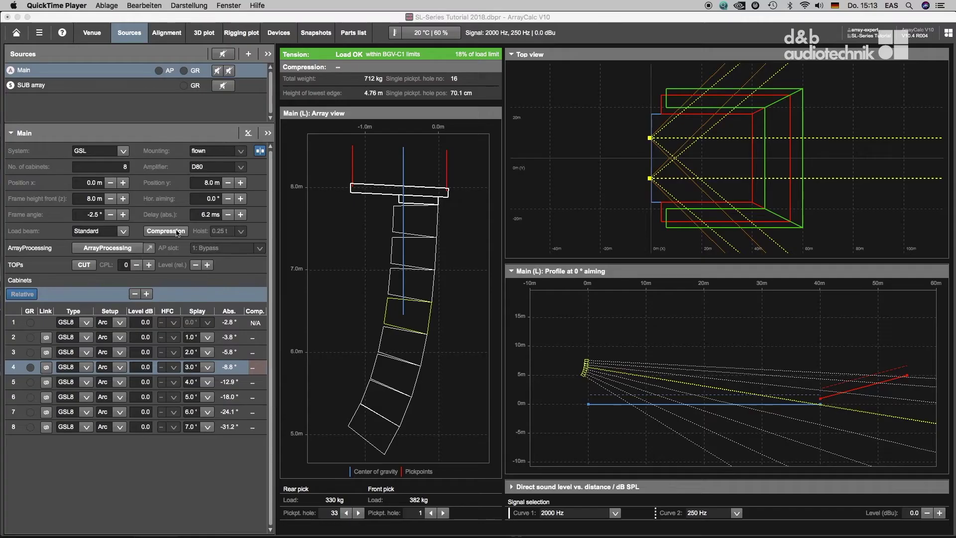
Switch the GSL8 array to compression rigging mode via the Compression button.
click(178, 231)
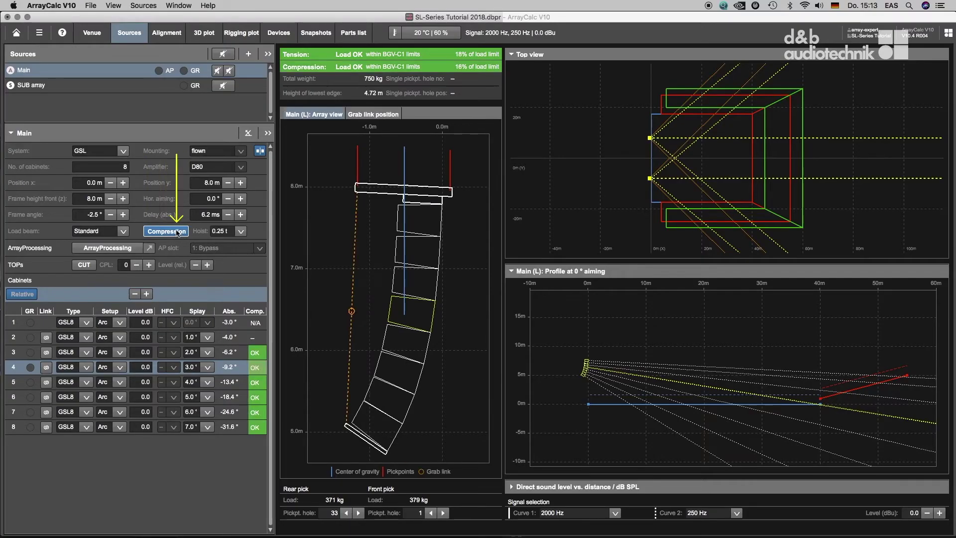